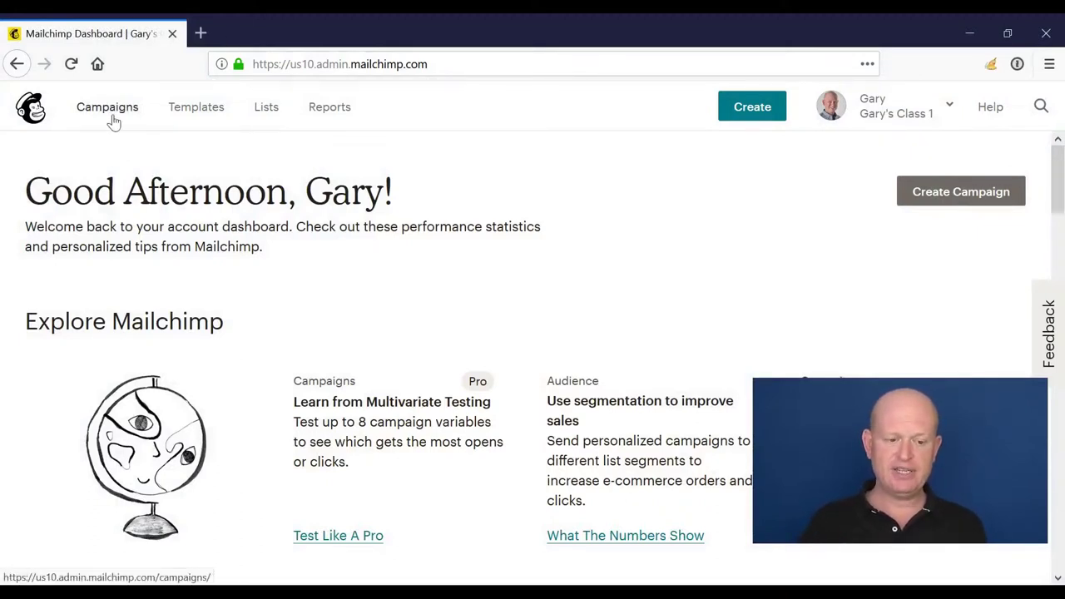
# Create a new A/B test email campaign named 'AB TEST'.
pyautogui.click(114, 119)
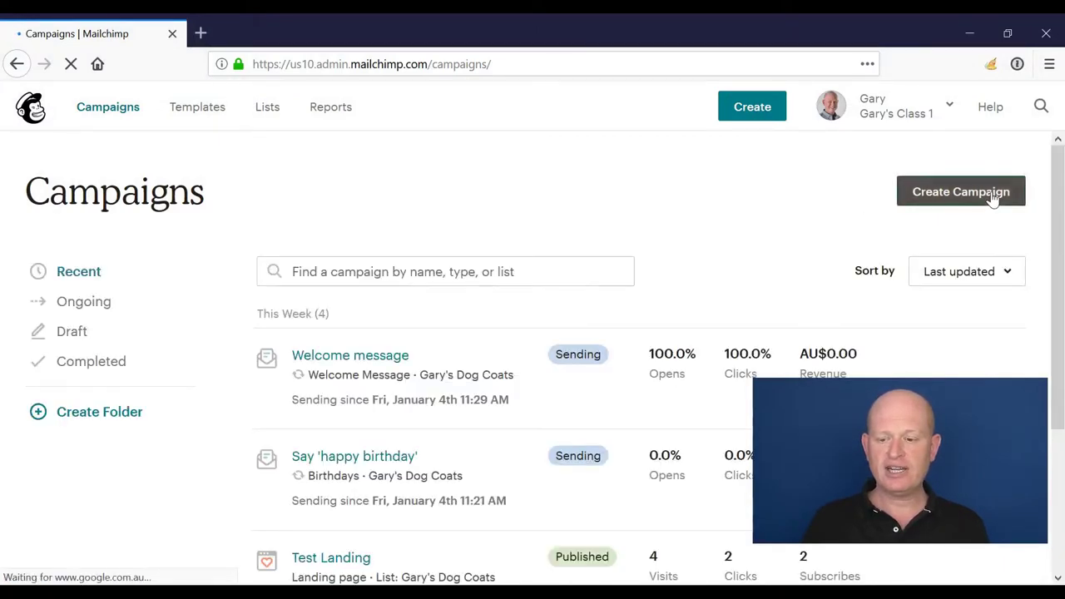
pyautogui.click(993, 200)
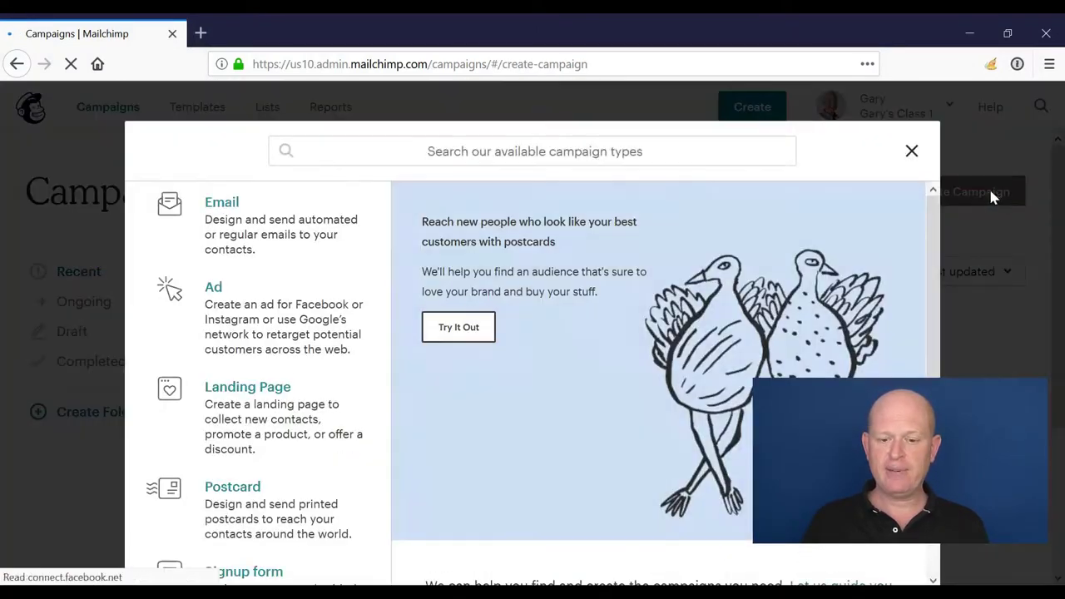
pyautogui.click(268, 218)
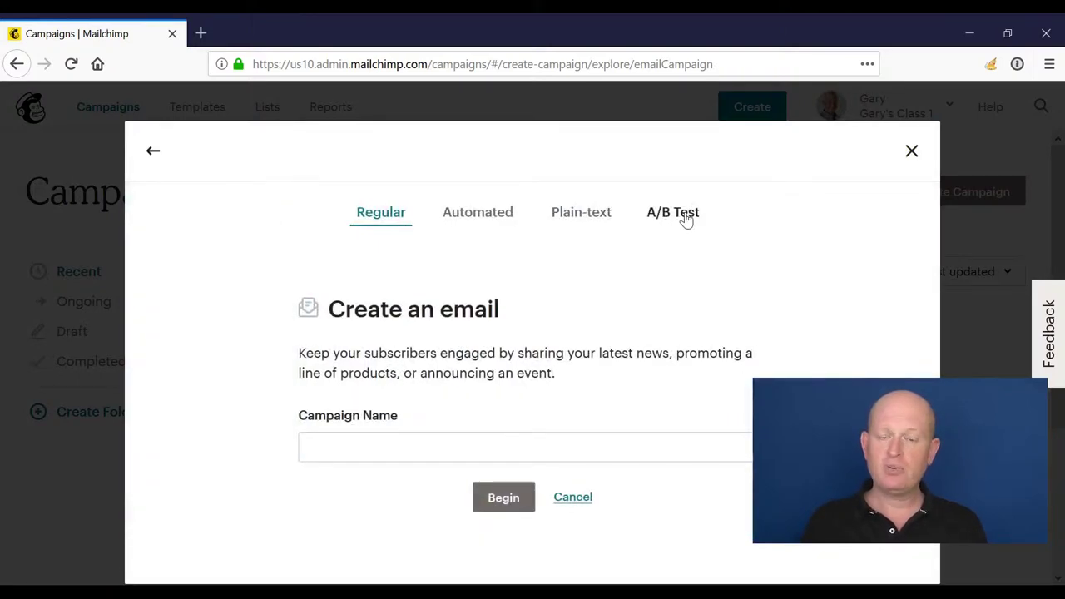
pyautogui.click(683, 214)
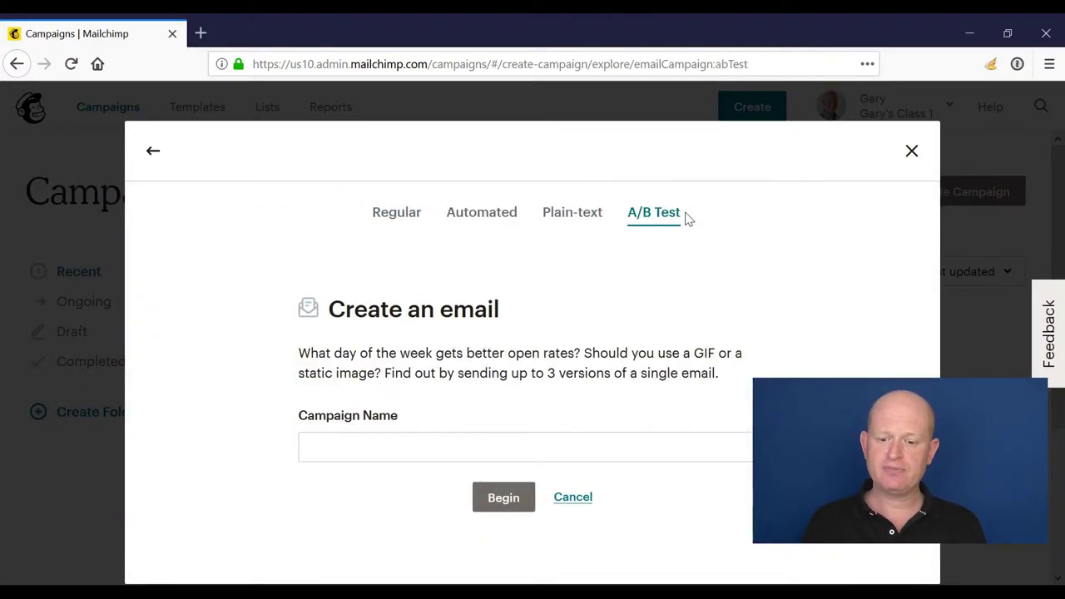
pyautogui.click(419, 454)
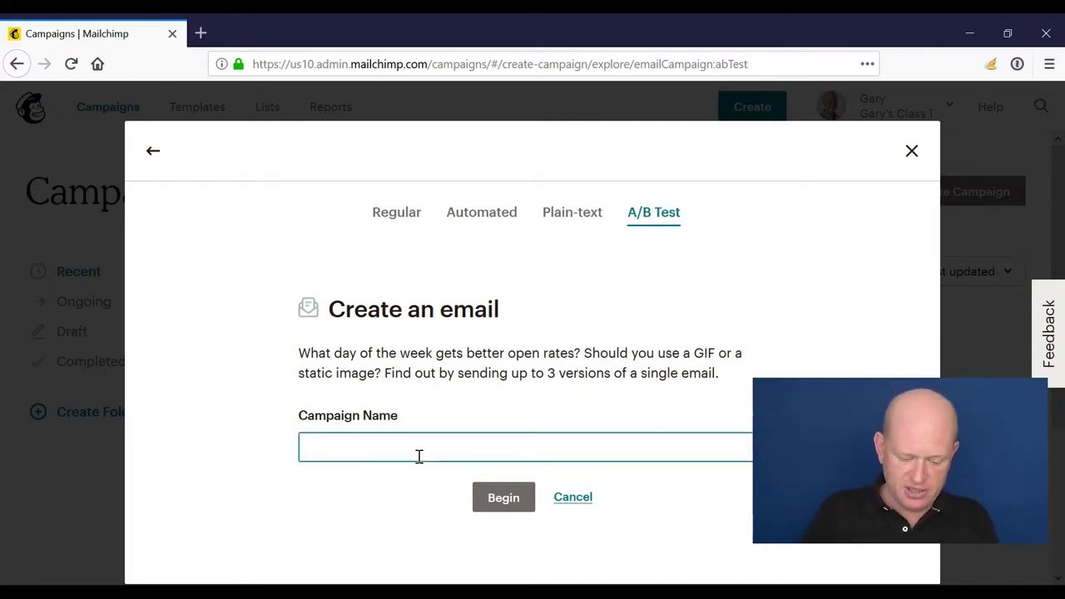
pyautogui.write('AB TEST')
pyautogui.click(489, 501)
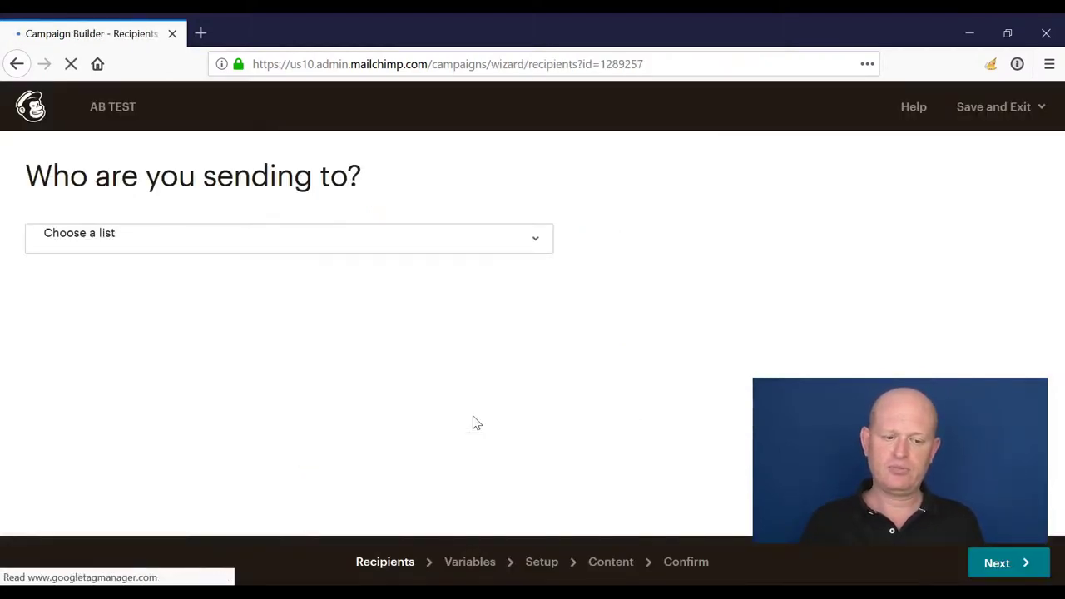
# Send the campaign to the entire Dog Coats list and continue to the test variables.
pyautogui.click(114, 250)
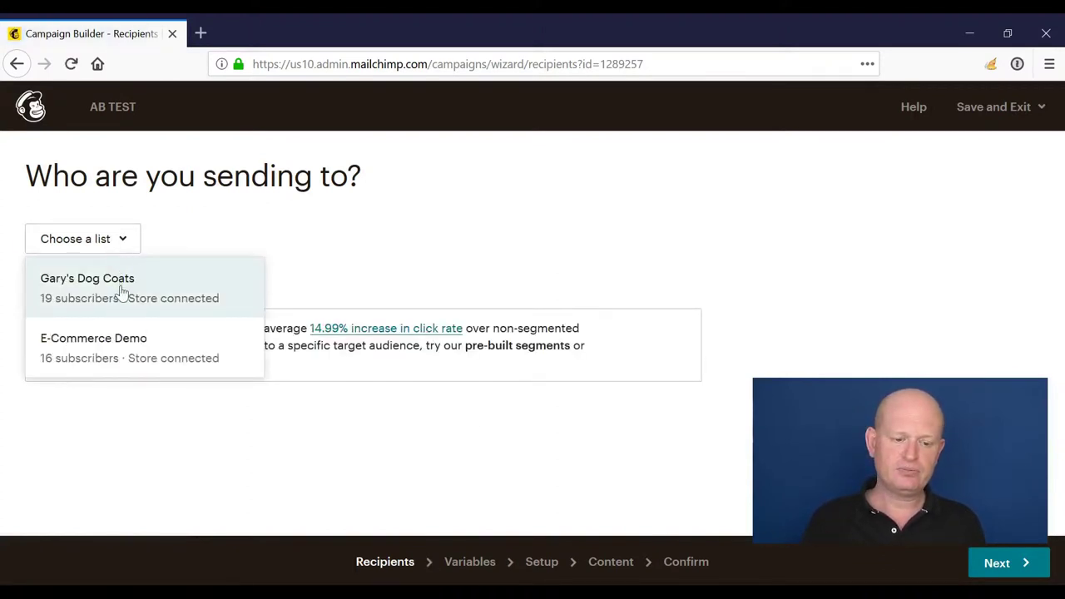
pyautogui.click(122, 289)
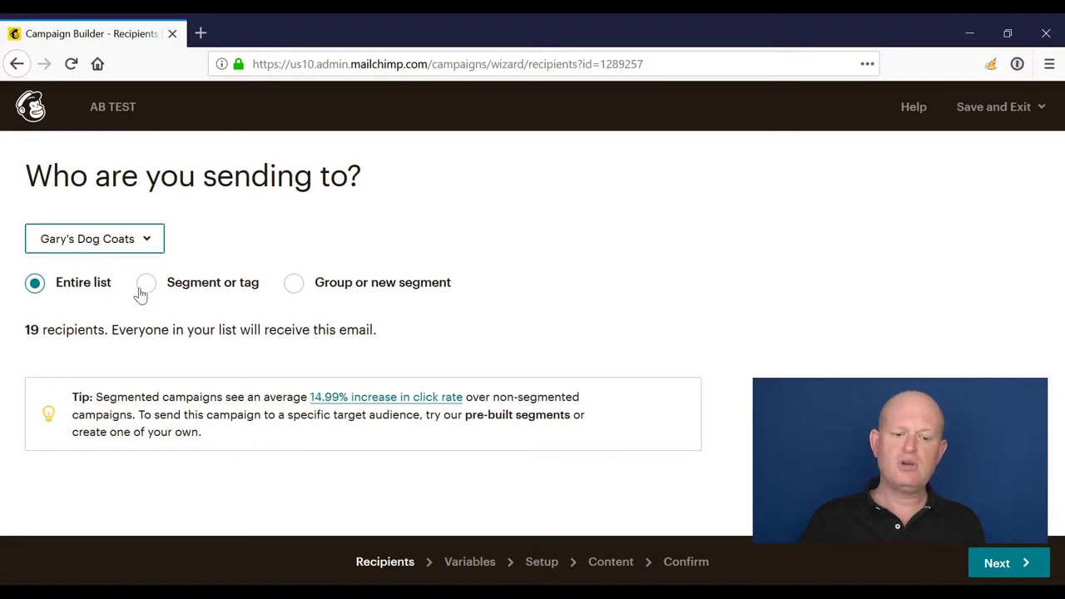
pyautogui.click(986, 564)
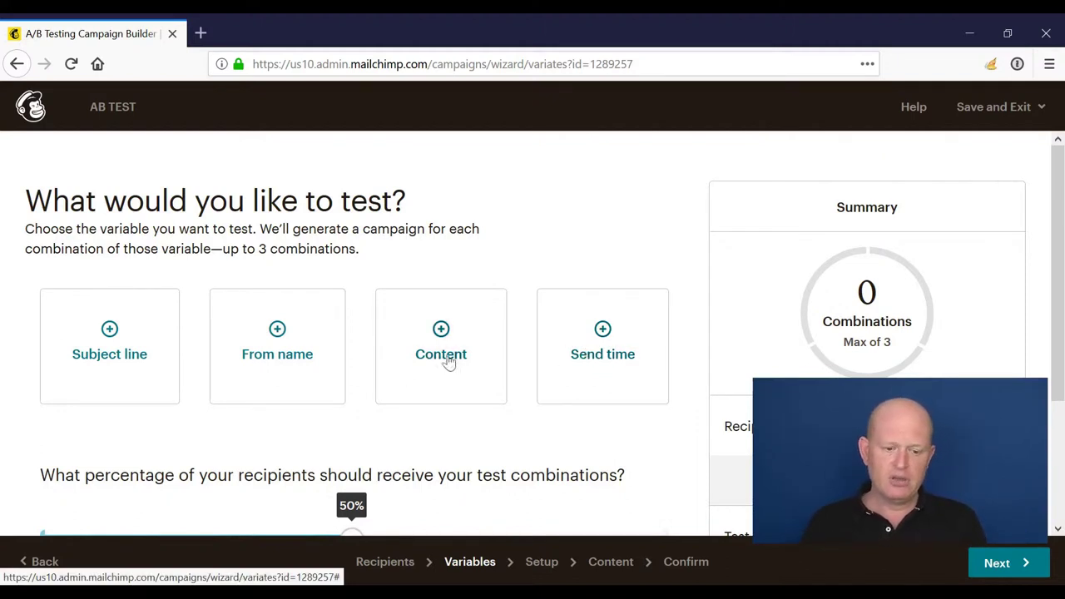
pyautogui.click(145, 360)
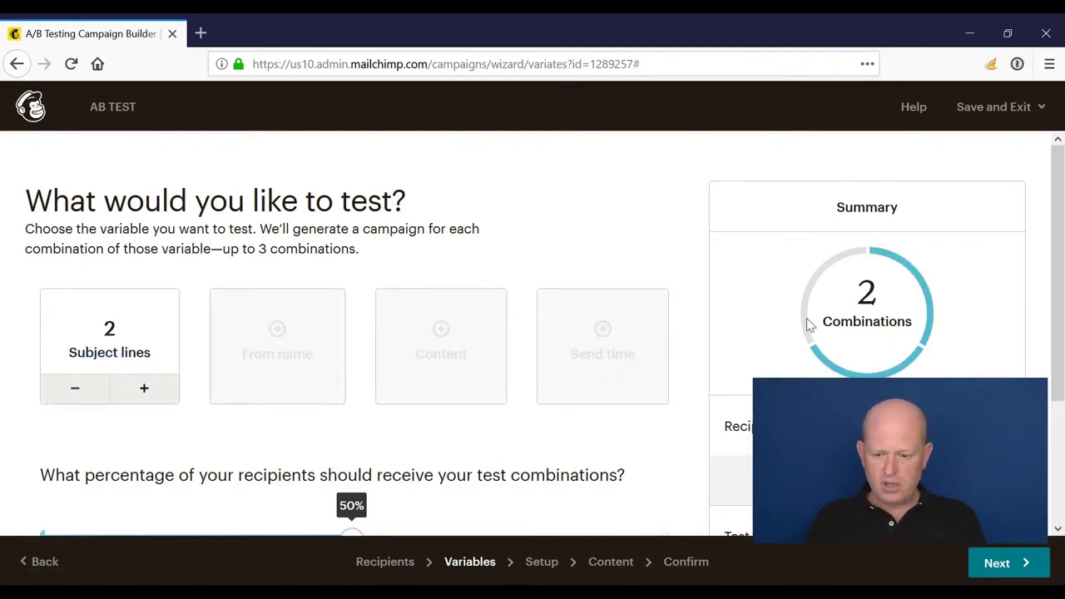
pyautogui.scroll(-1, 808, 324)
pyautogui.scroll(1, 804, 333)
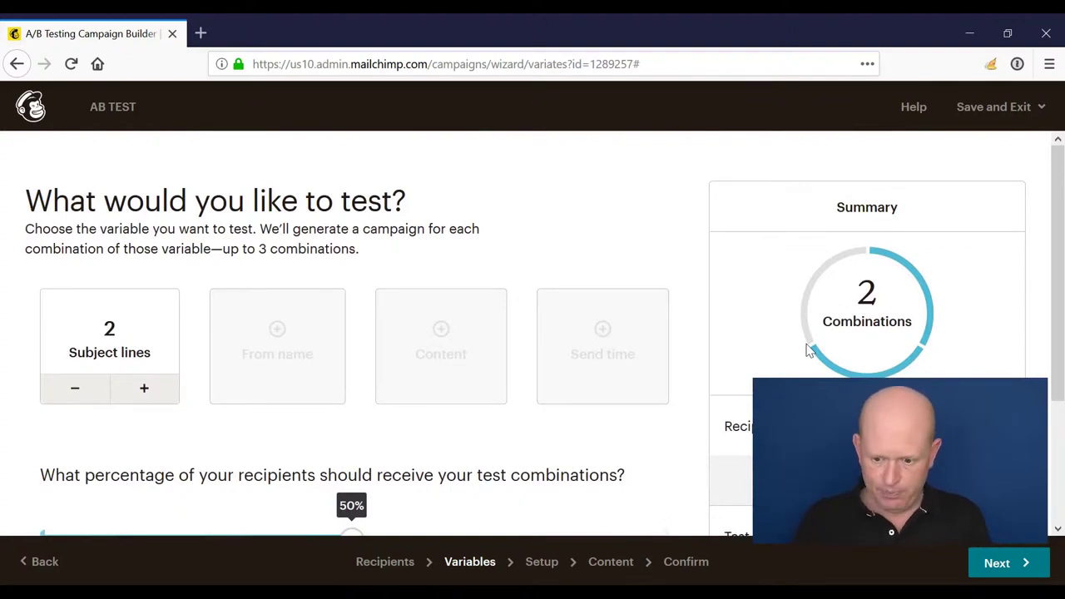
pyautogui.scroll(-1, 927, 370)
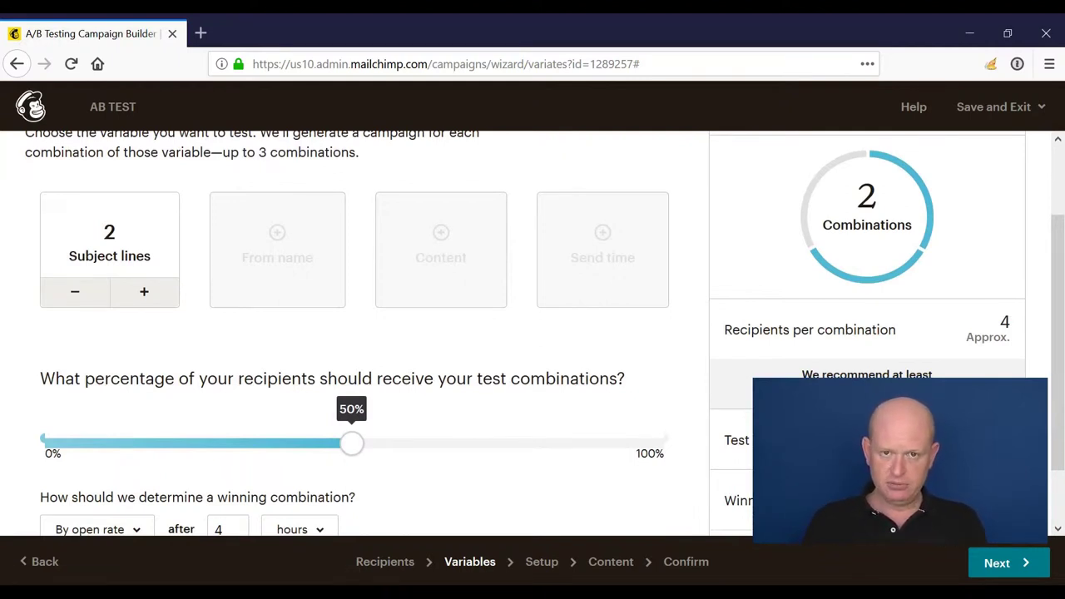
pyautogui.scroll(1, 887, 291)
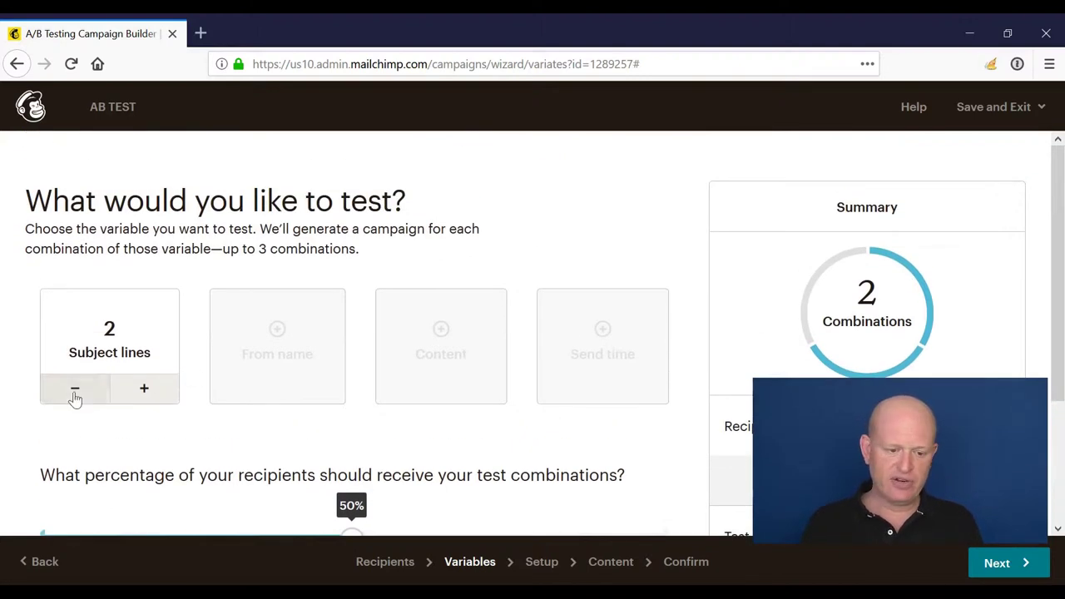
pyautogui.click(131, 398)
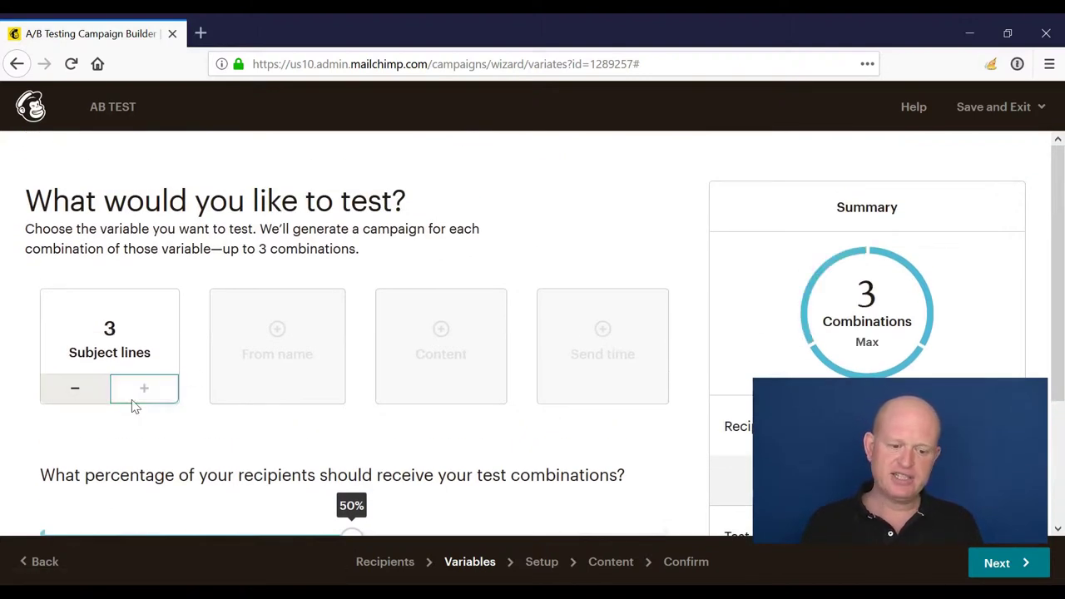
pyautogui.click(75, 403)
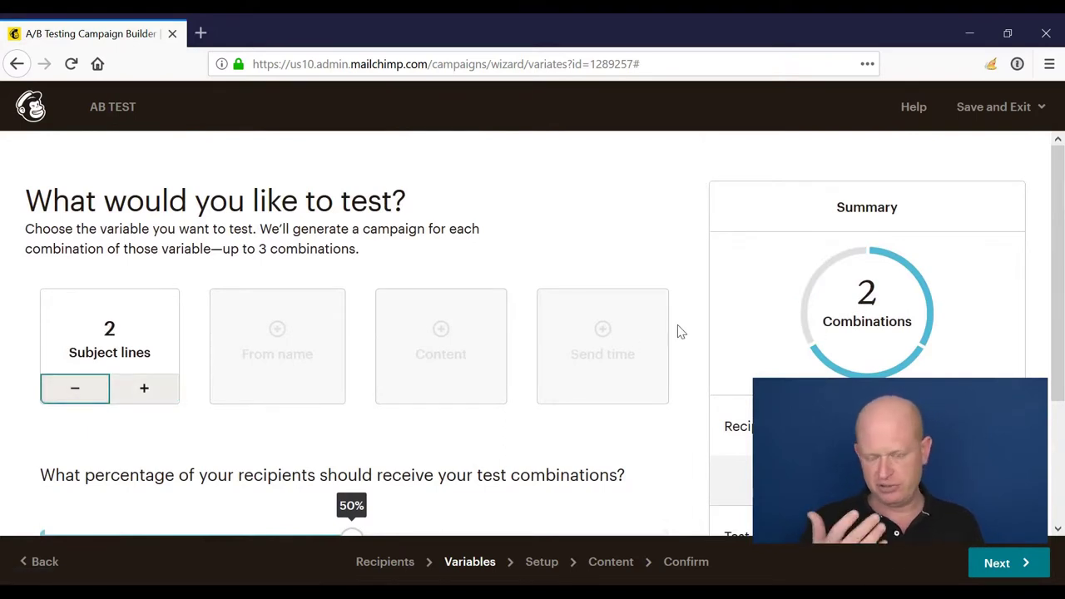
pyautogui.scroll(-1, 679, 331)
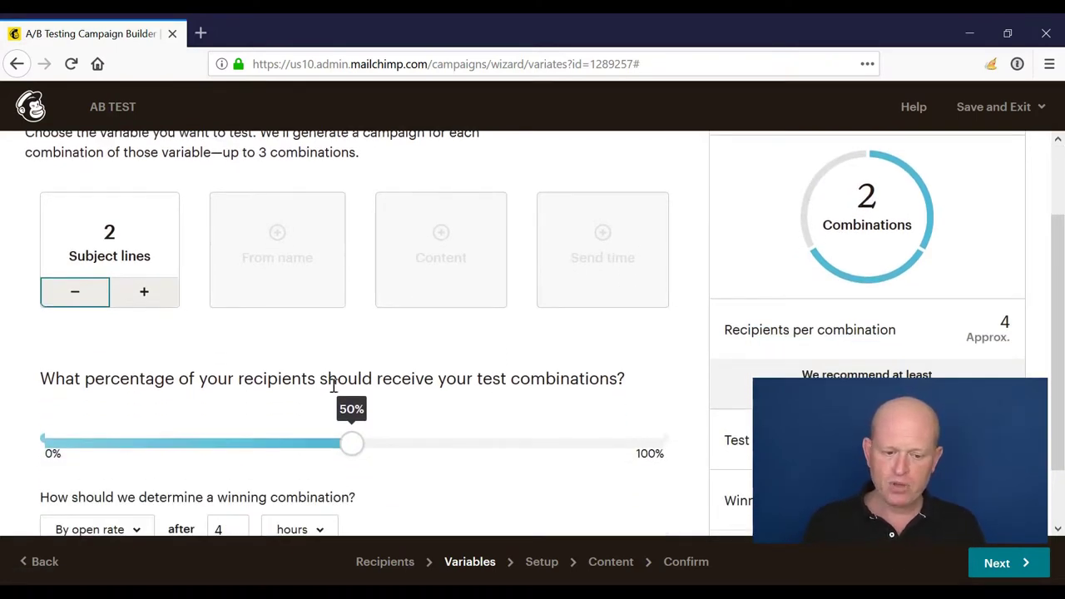
pyautogui.scroll(-1, 361, 368)
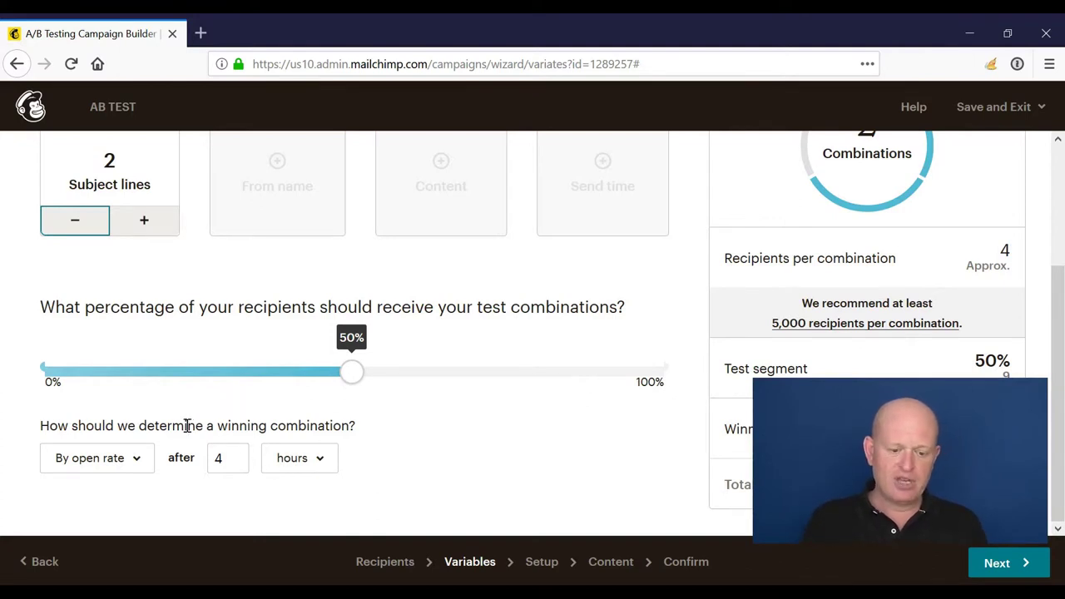
# Keep open rate as the winning criterion and continue to Campaign Info setup.
pyautogui.click(98, 460)
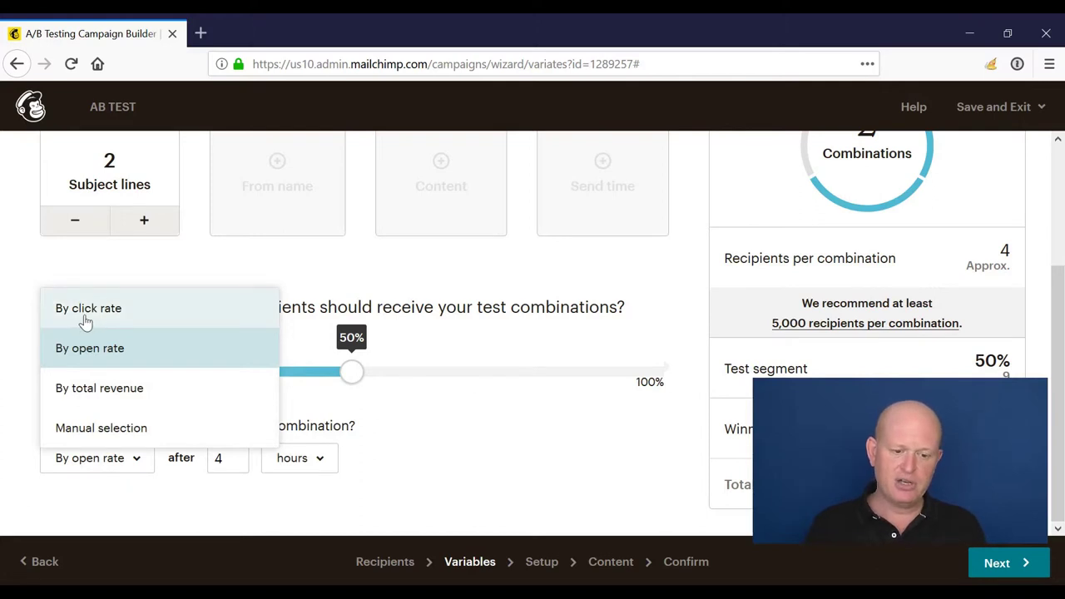
pyautogui.click(470, 474)
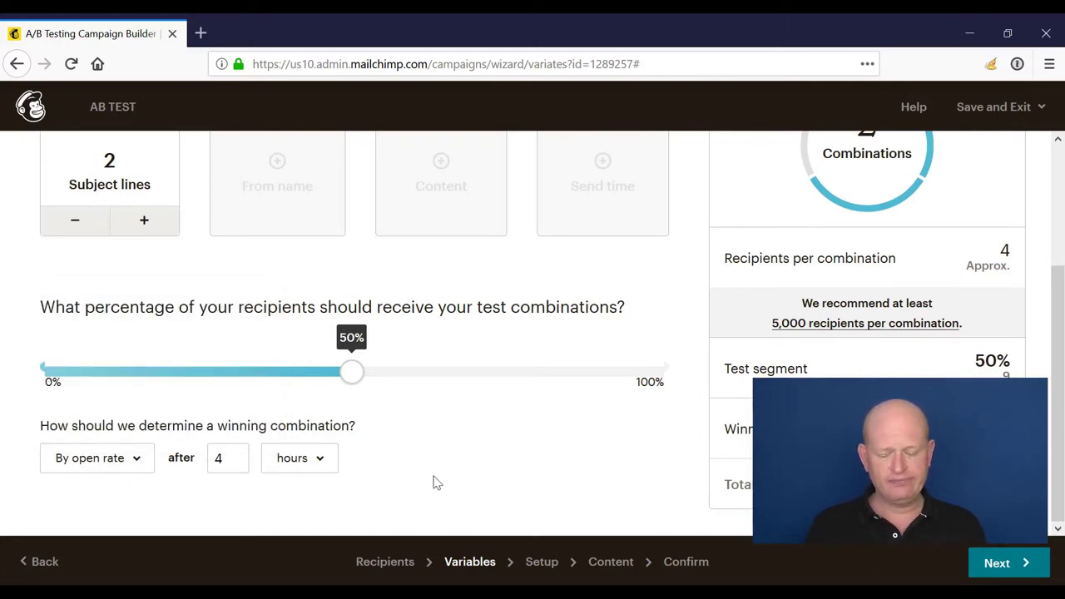
pyautogui.click(992, 571)
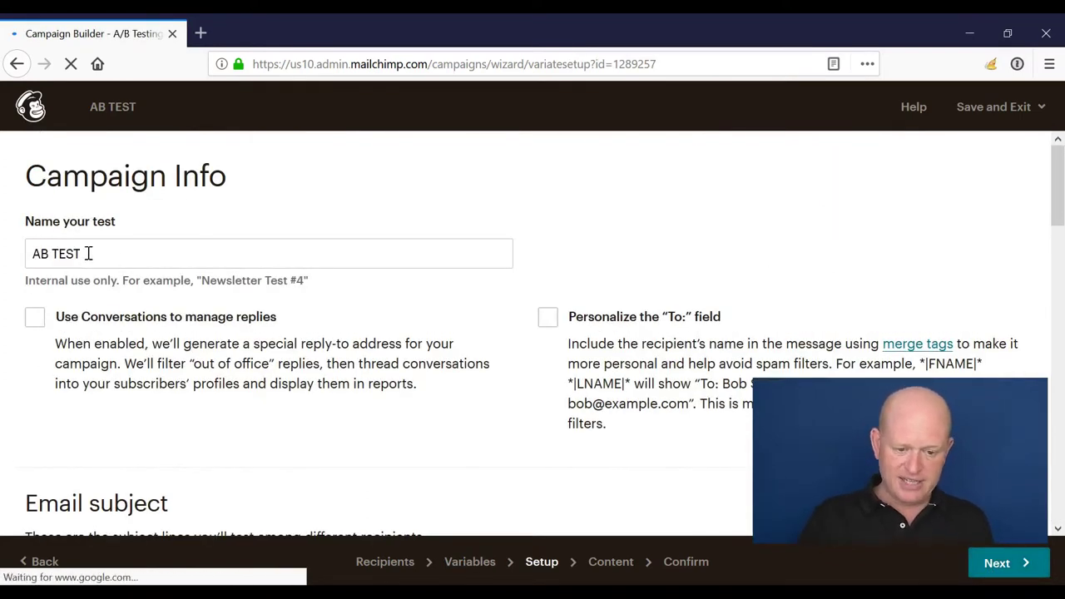
# Enter subject lines 'Need a new dog coat?' and 'Is your dog feeling the cold this winter?'.
pyautogui.scroll(-2, 186, 277)
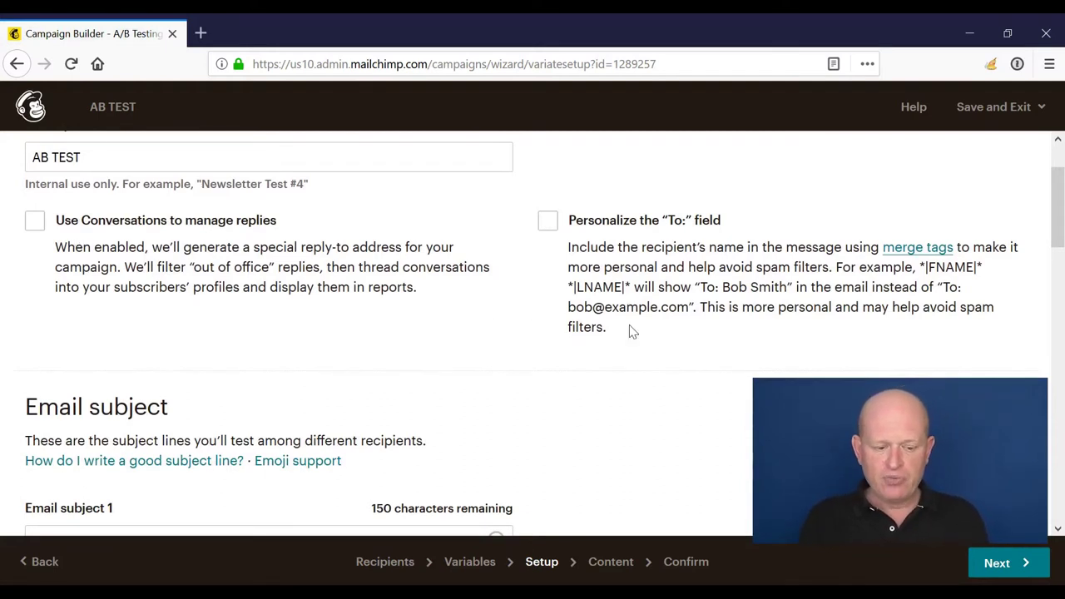
pyautogui.scroll(-6, 630, 331)
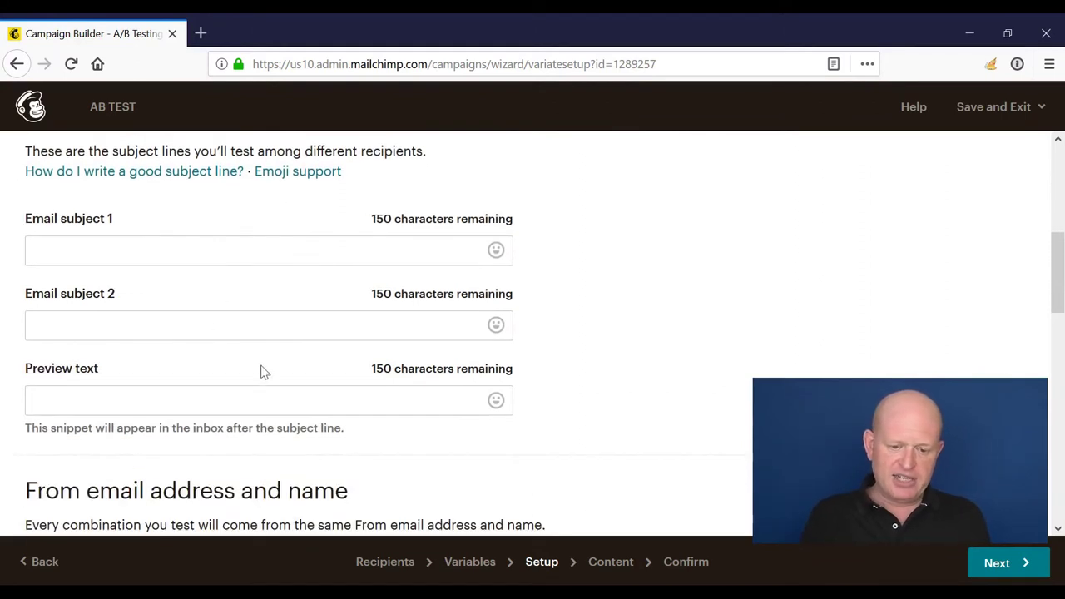
pyautogui.click(281, 253)
pyautogui.write('Need a new dog coat?')
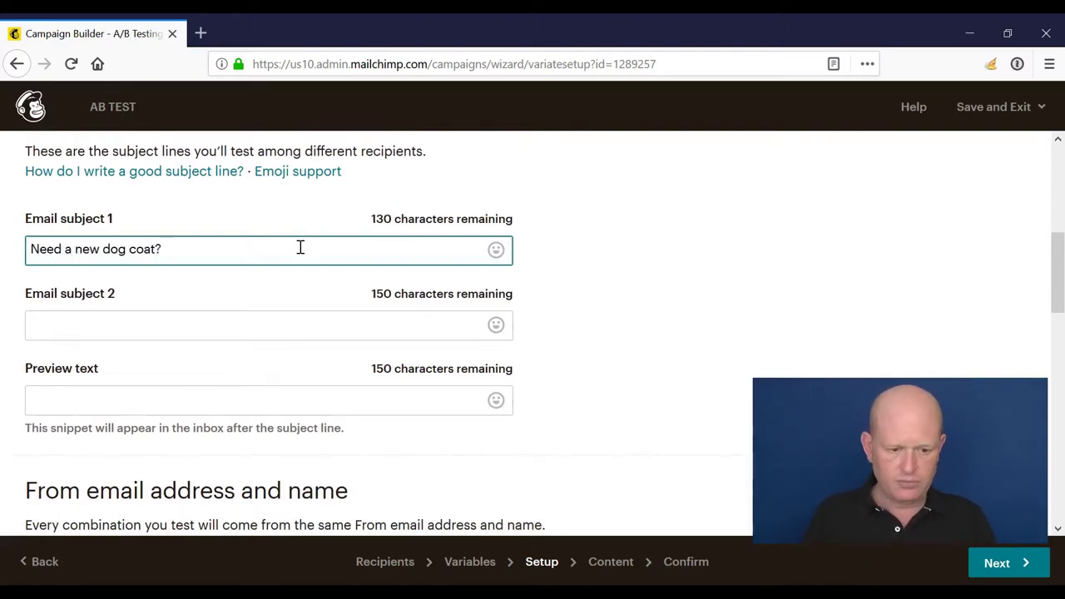
pyautogui.click(232, 326)
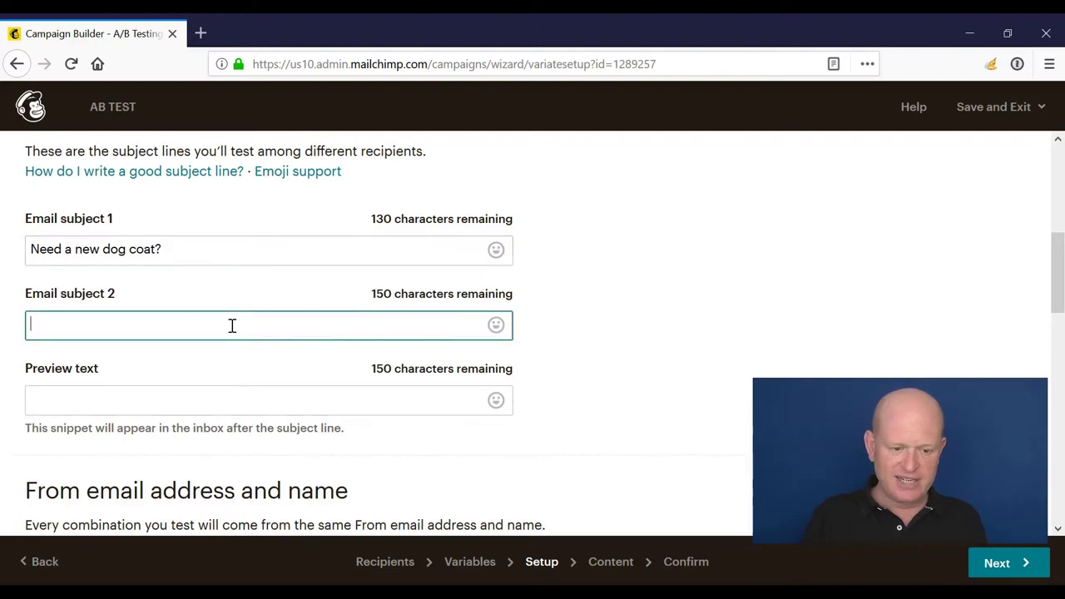
pyautogui.write('Is your dog feeling the col')
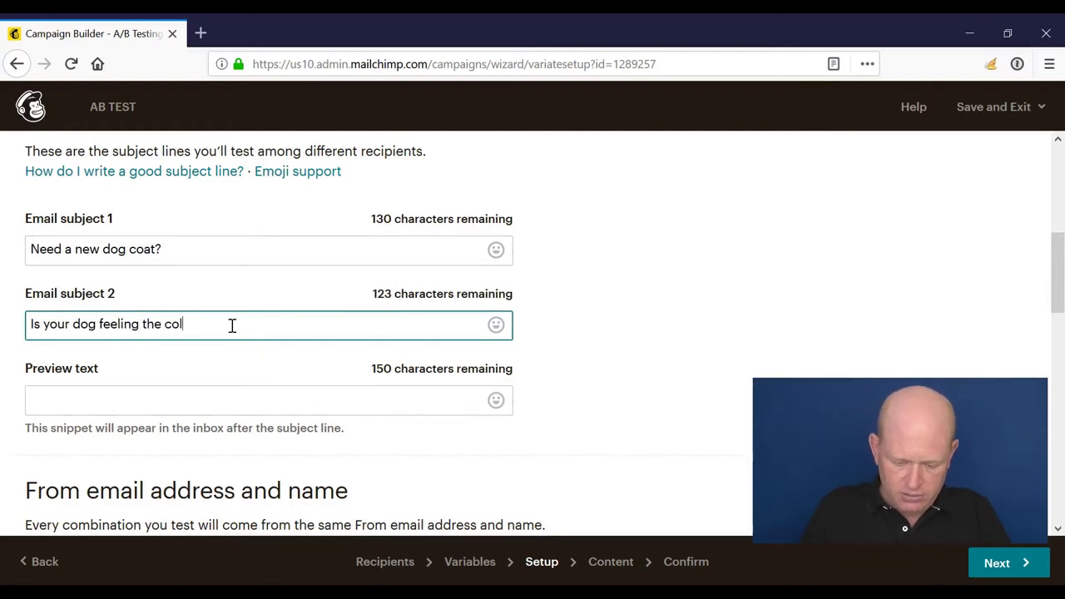
pyautogui.write('d this winter')
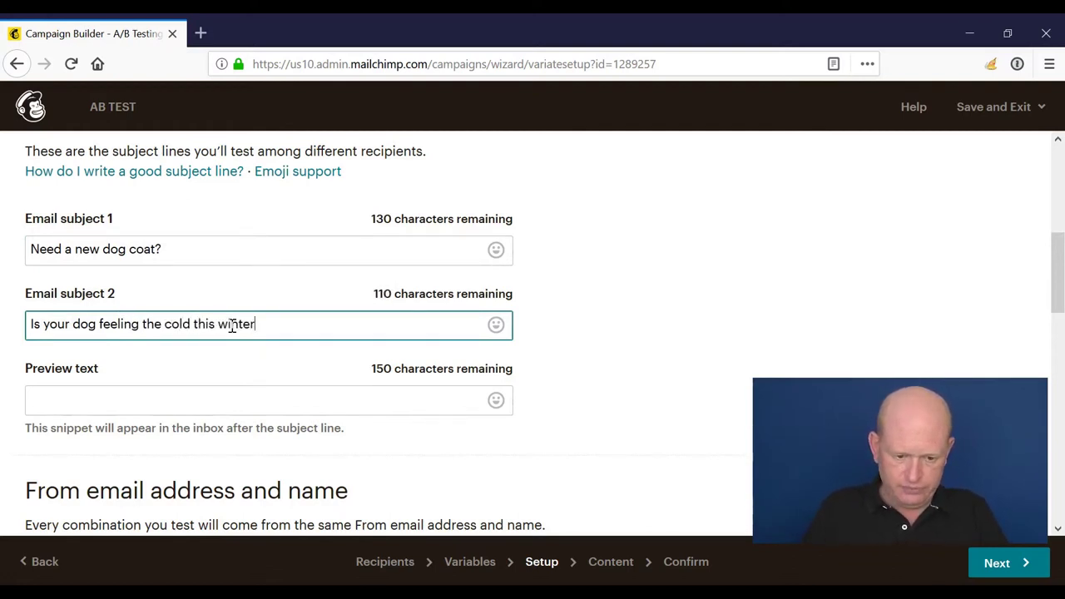
pyautogui.write('?')
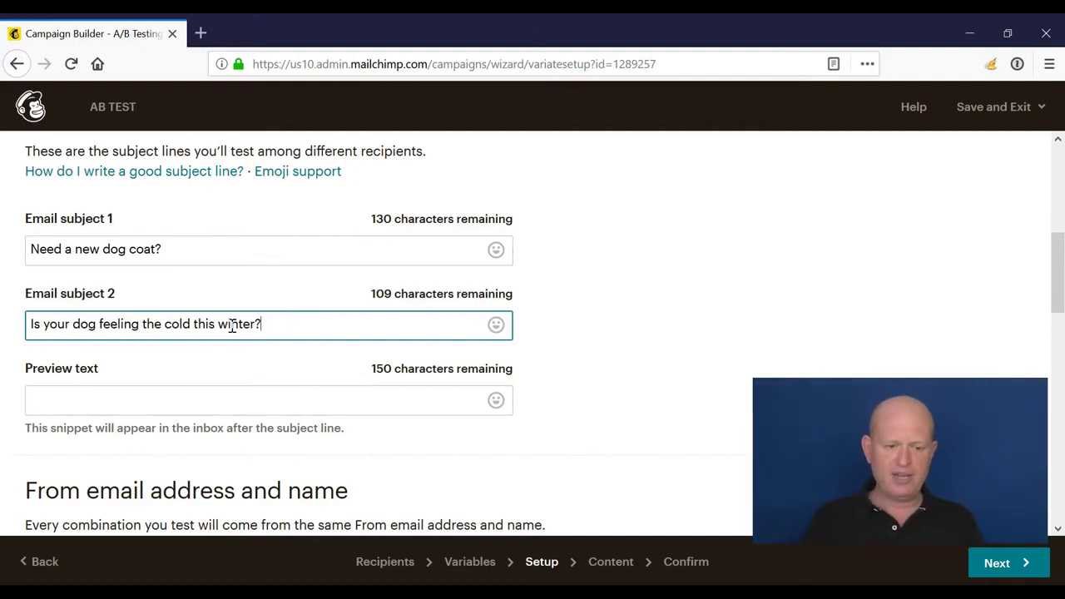
# Add preview text 'Get the latest dog coats' and continue to template selection.
pyautogui.click(199, 406)
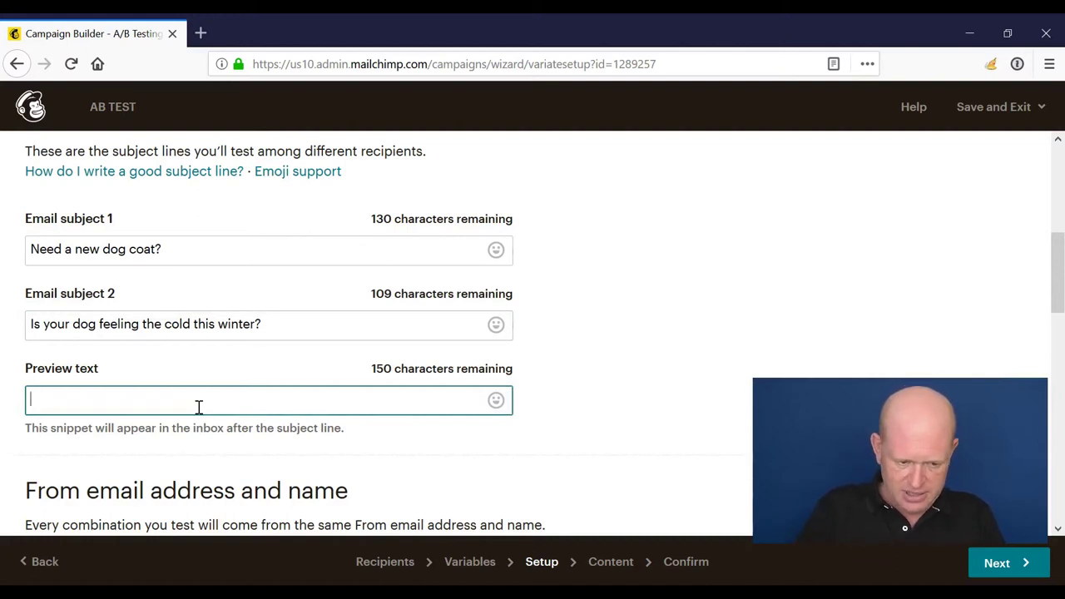
pyautogui.write('Get the latest dog coats.')
pyautogui.scroll(-5, 278, 408)
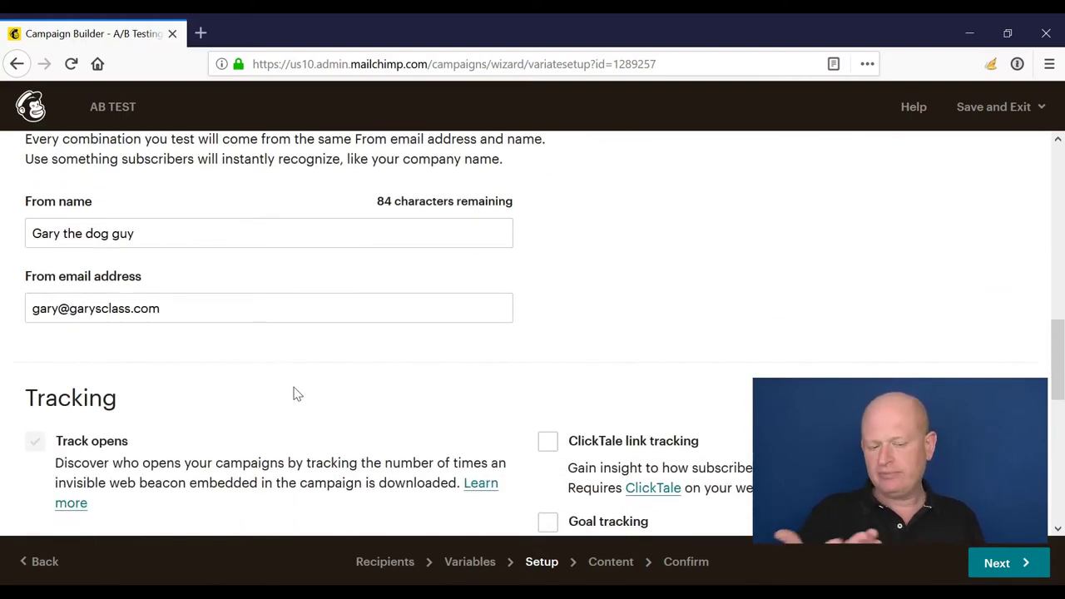
pyautogui.scroll(-4, 295, 393)
pyautogui.scroll(-2, 298, 393)
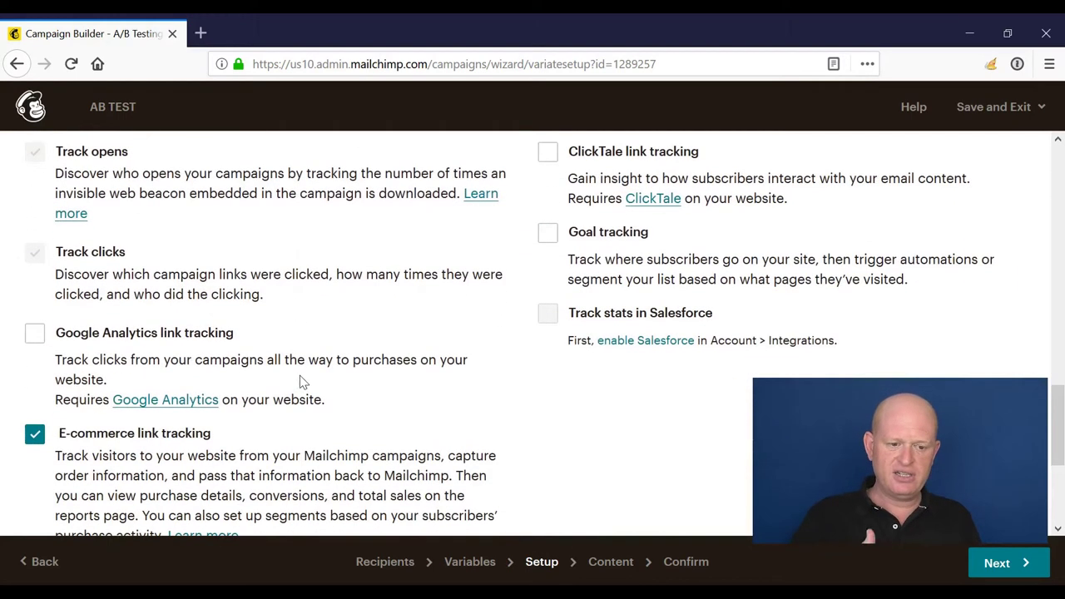
pyautogui.scroll(-5, 311, 331)
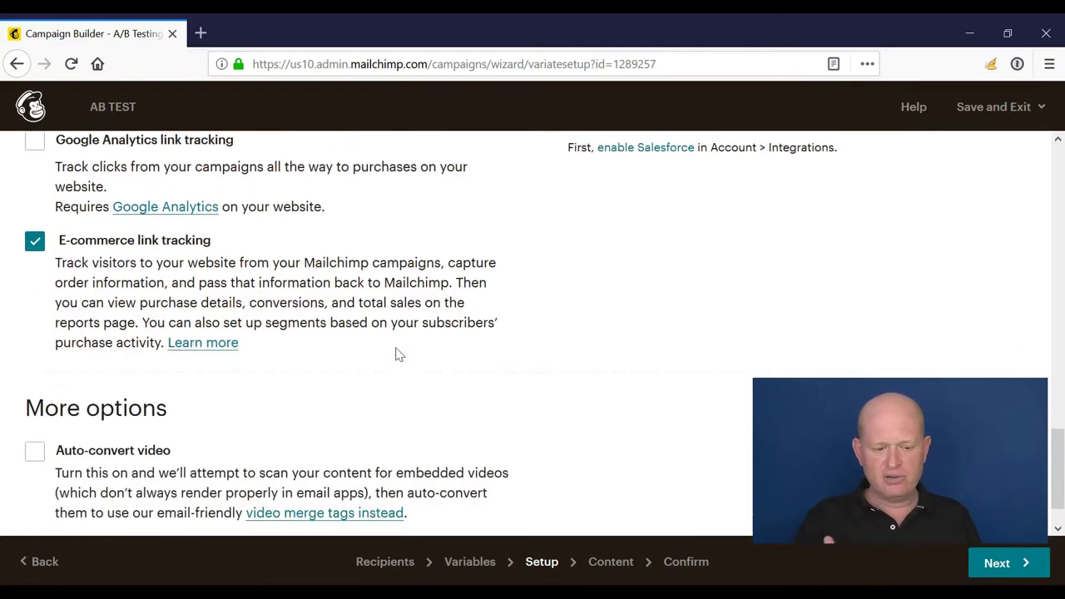
pyautogui.click(1003, 571)
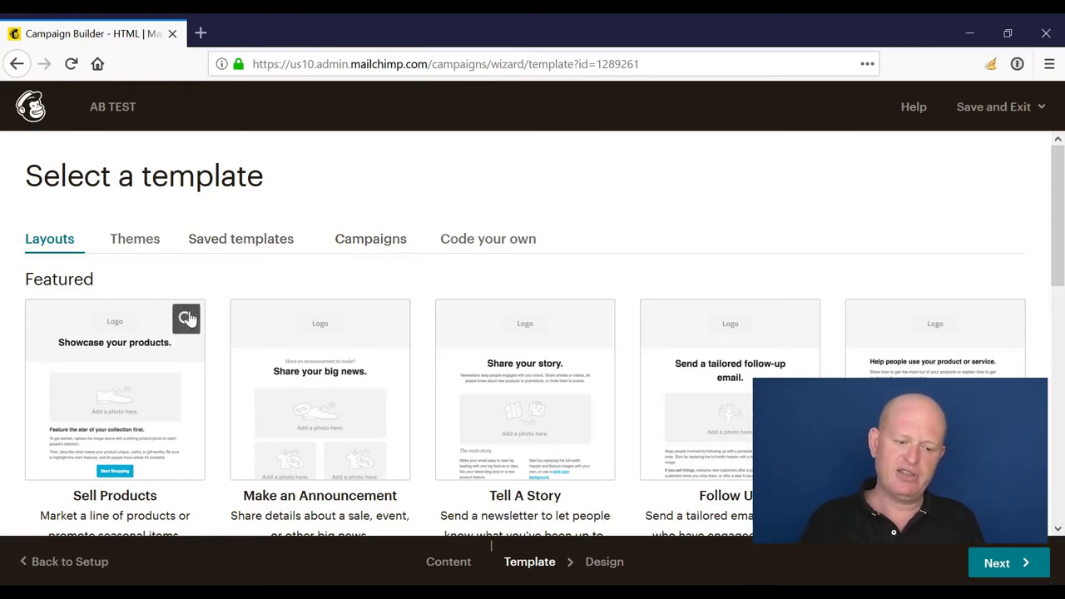
# Choose the basic 1 Column template from the Basic layouts.
pyautogui.scroll(-5, 194, 325)
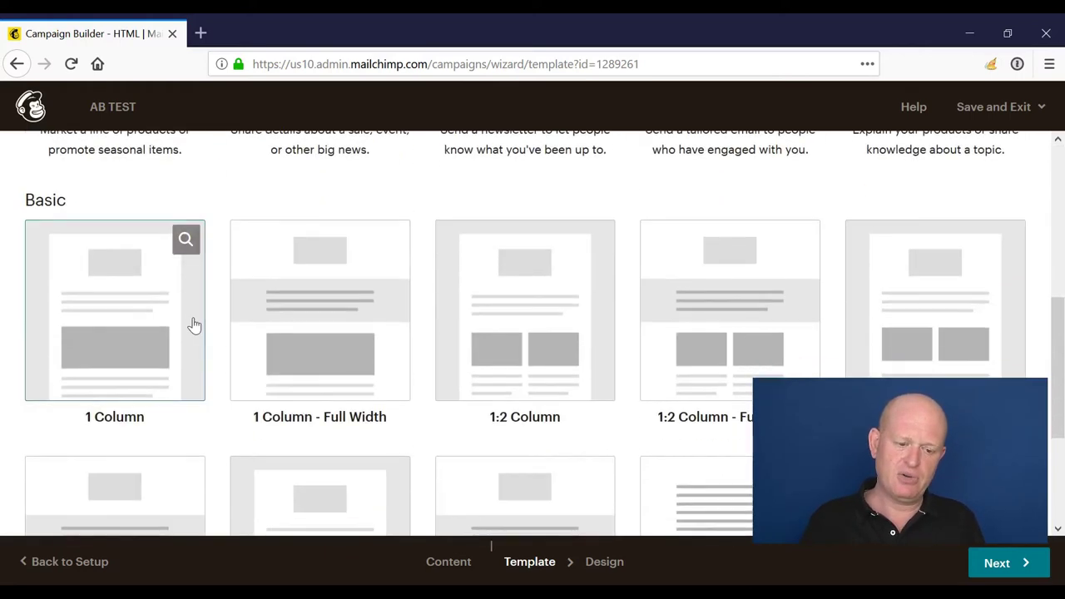
pyautogui.click(134, 353)
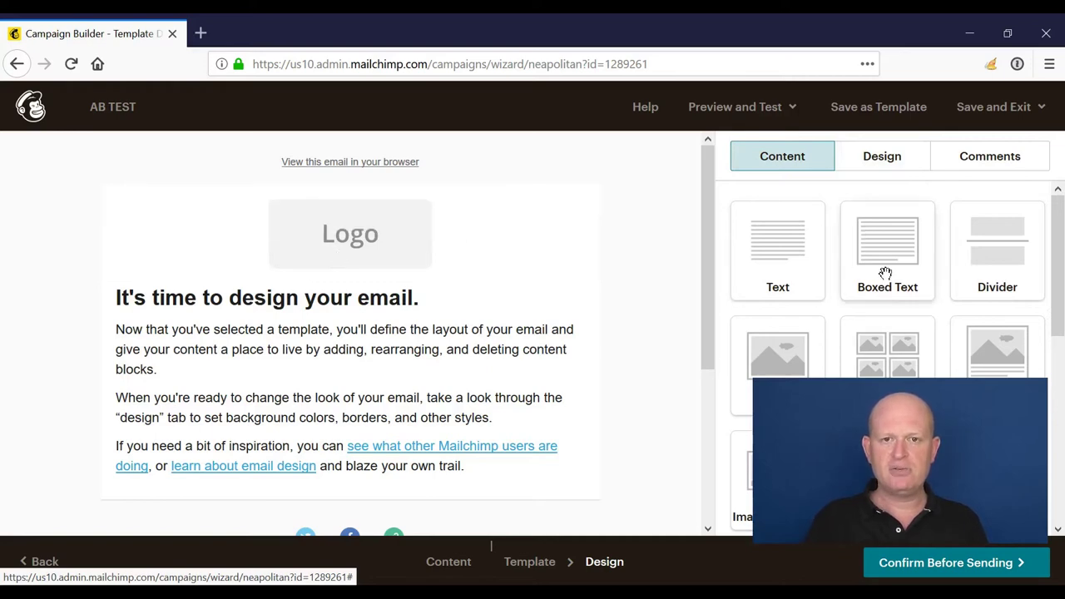
# Replace the placeholder header logo with logo.png from the Content Manager.
pyautogui.click(381, 229)
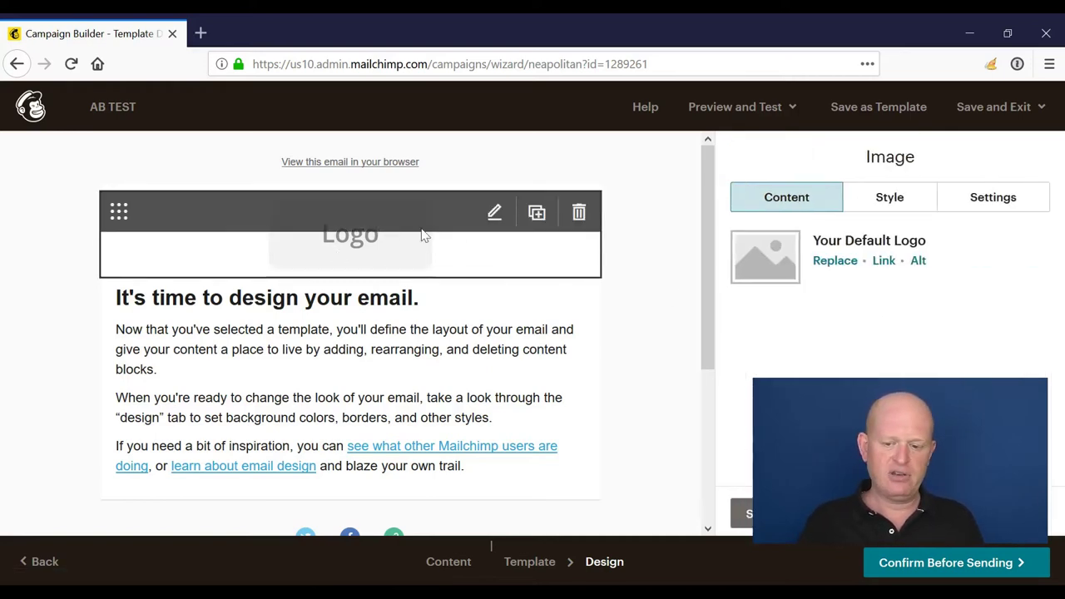
pyautogui.click(818, 263)
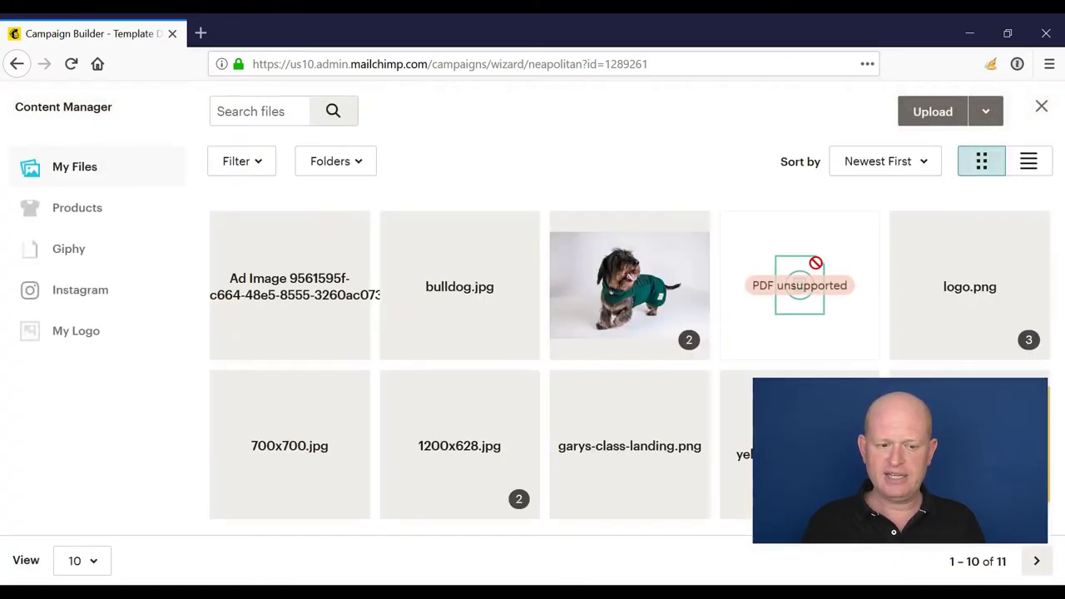
pyautogui.click(1020, 268)
pyautogui.click(982, 112)
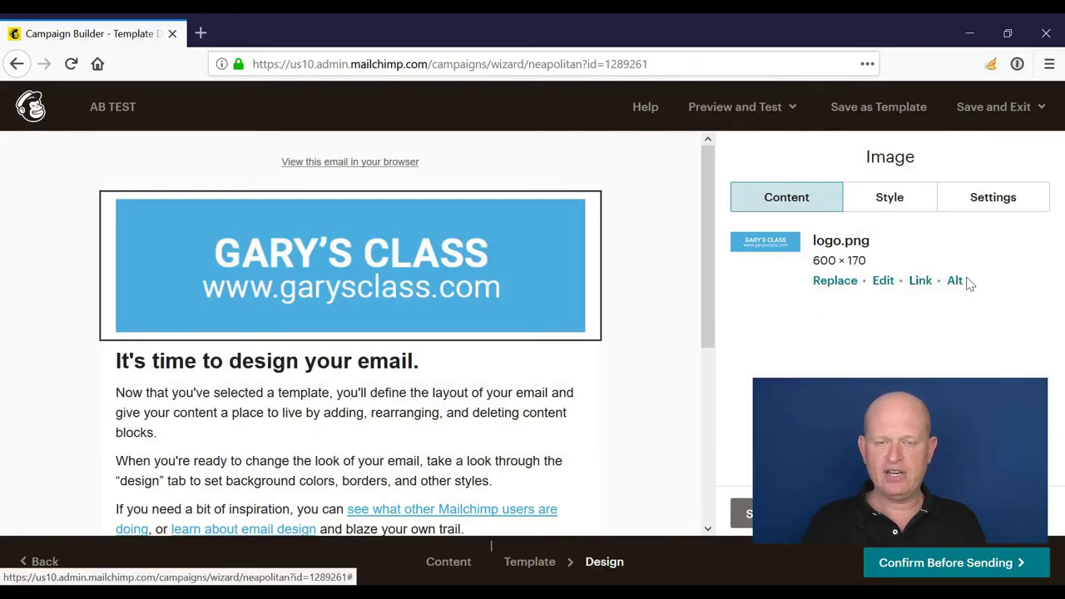
# Select the heading line's text in the intro text block for editing.
pyautogui.click(389, 379)
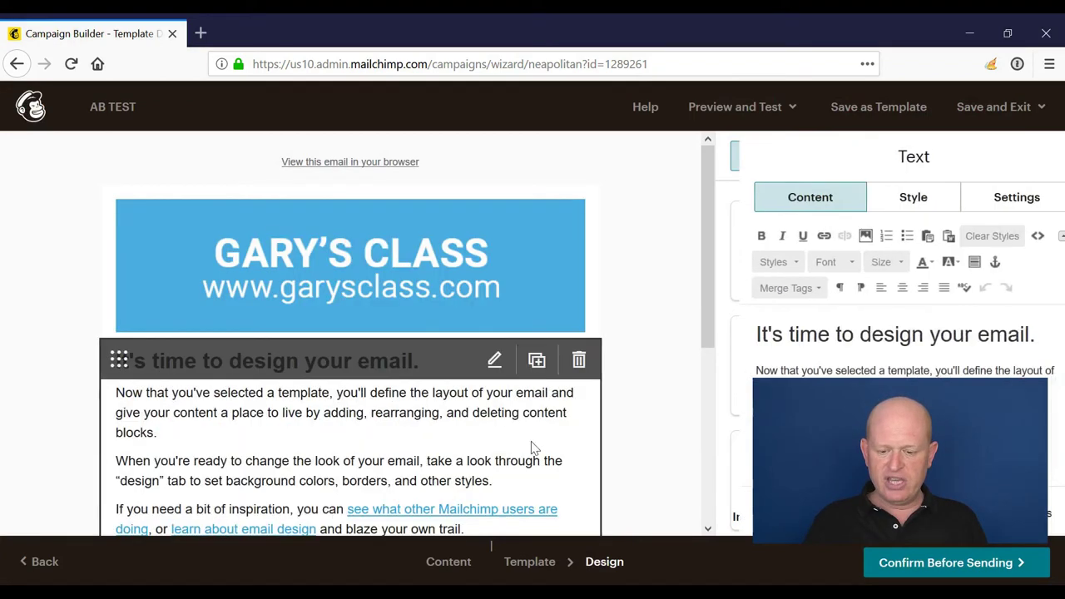
pyautogui.scroll(-2, 691, 338)
pyautogui.moveTo(1012, 335); pyautogui.dragTo(663, 338)
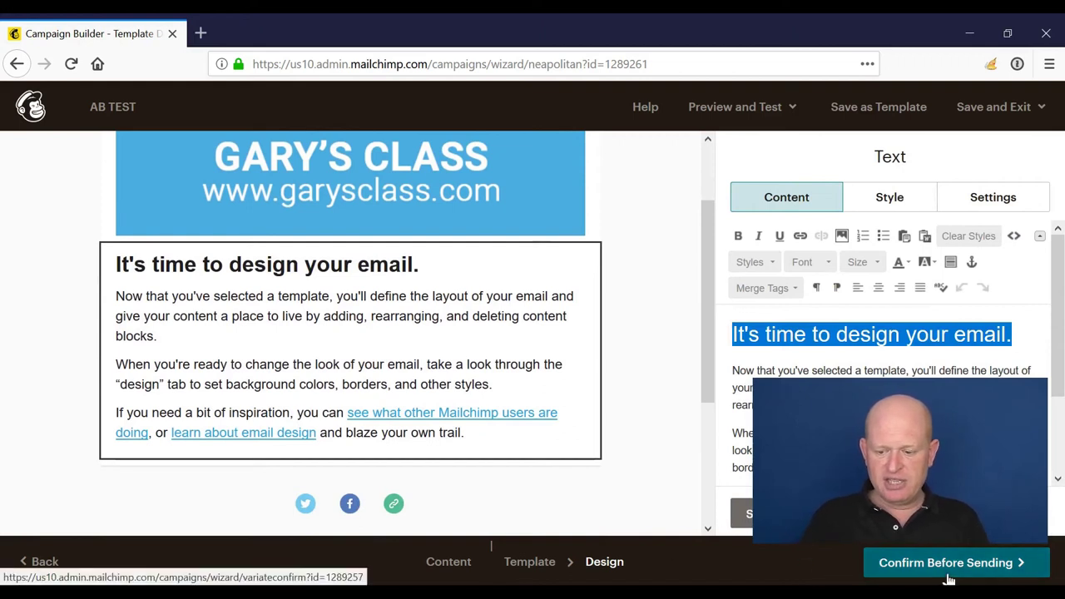
pyautogui.click(972, 562)
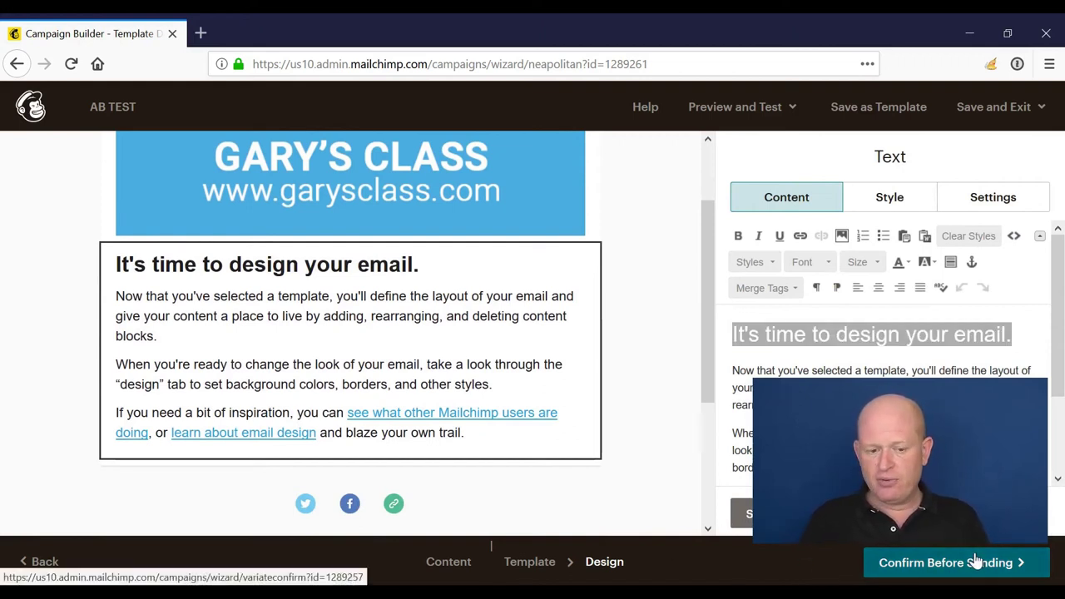